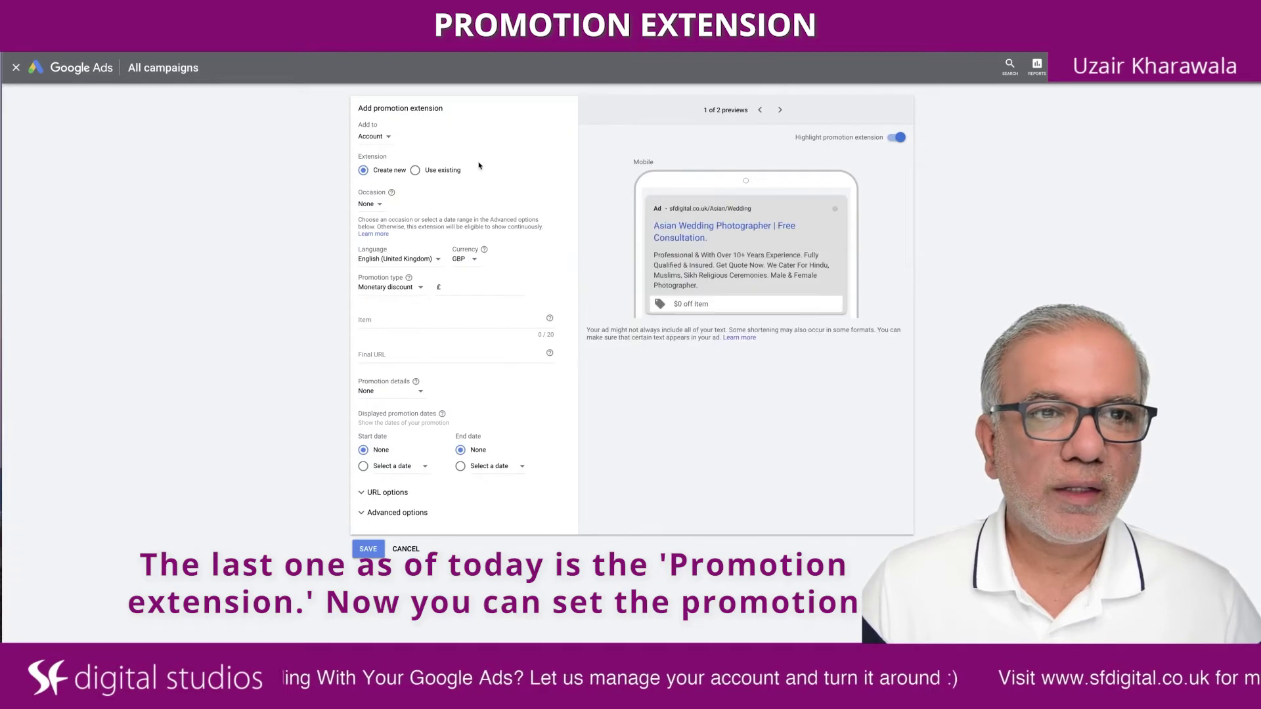
pyautogui.click(385, 138)
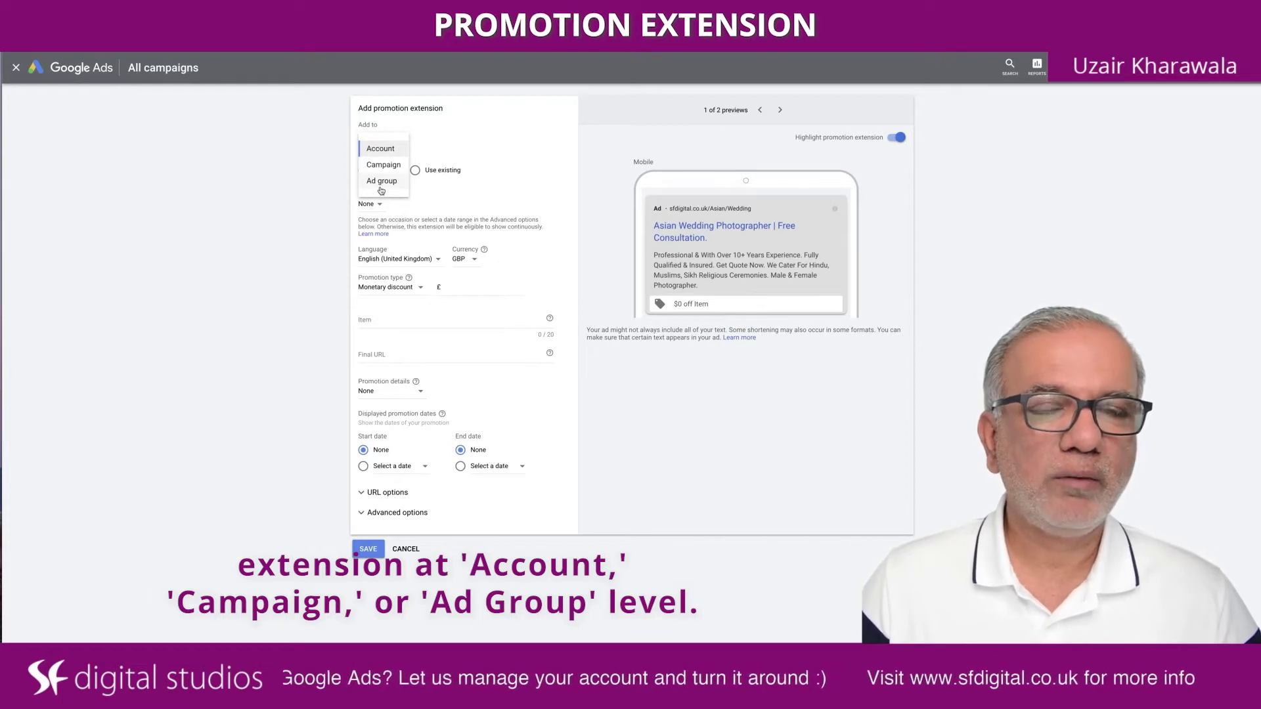
pyautogui.click(381, 147)
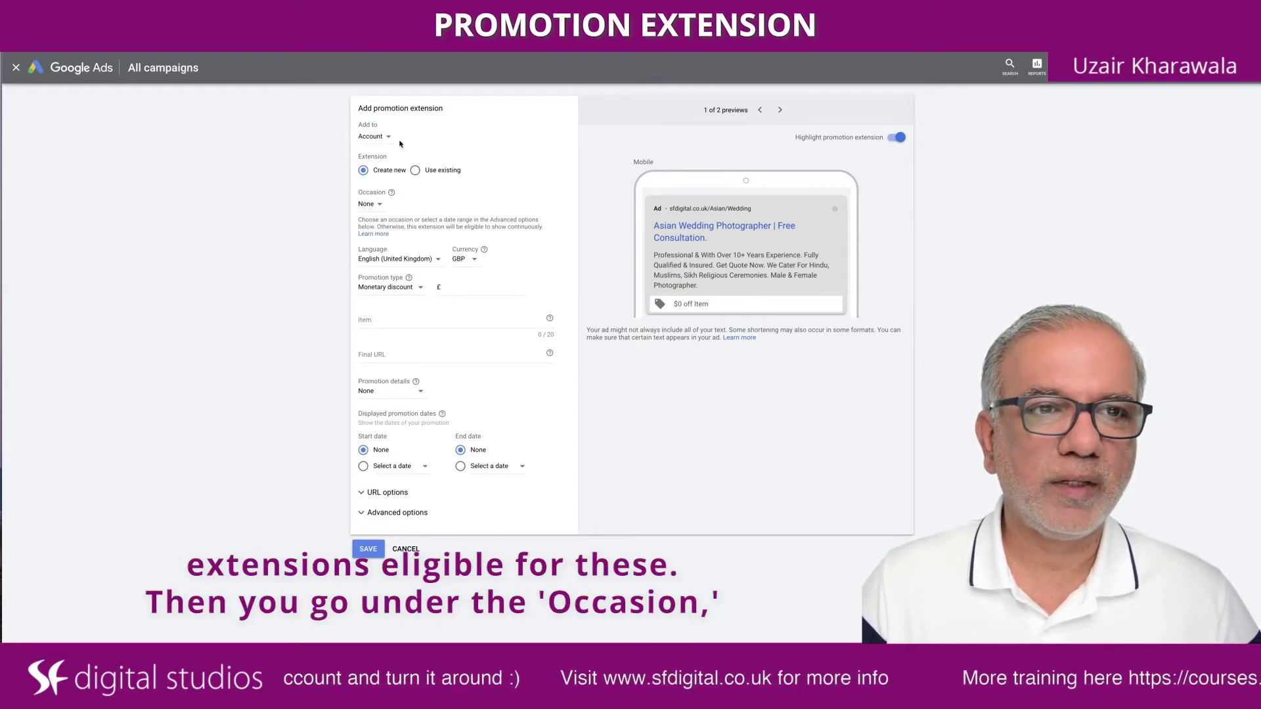
# Step: Pick Black Friday from the promotion's Occasion list
pyautogui.click(377, 207)
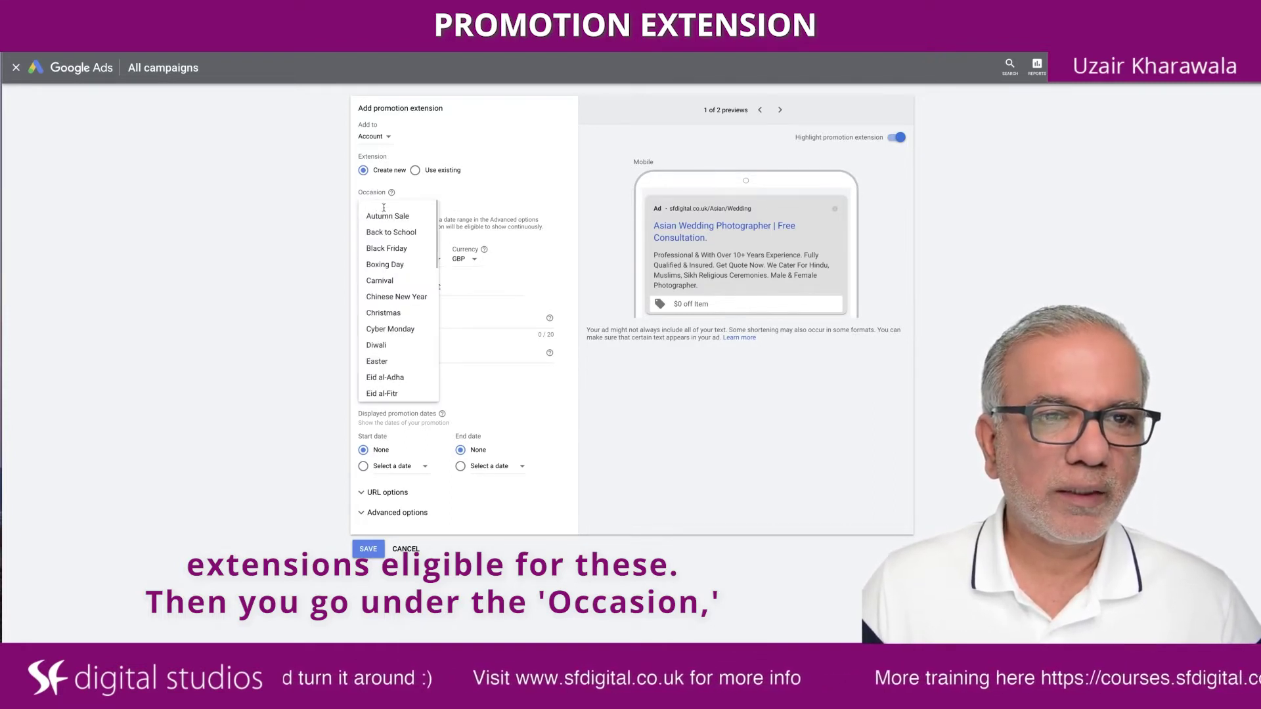
pyautogui.scroll(-2, 403, 260)
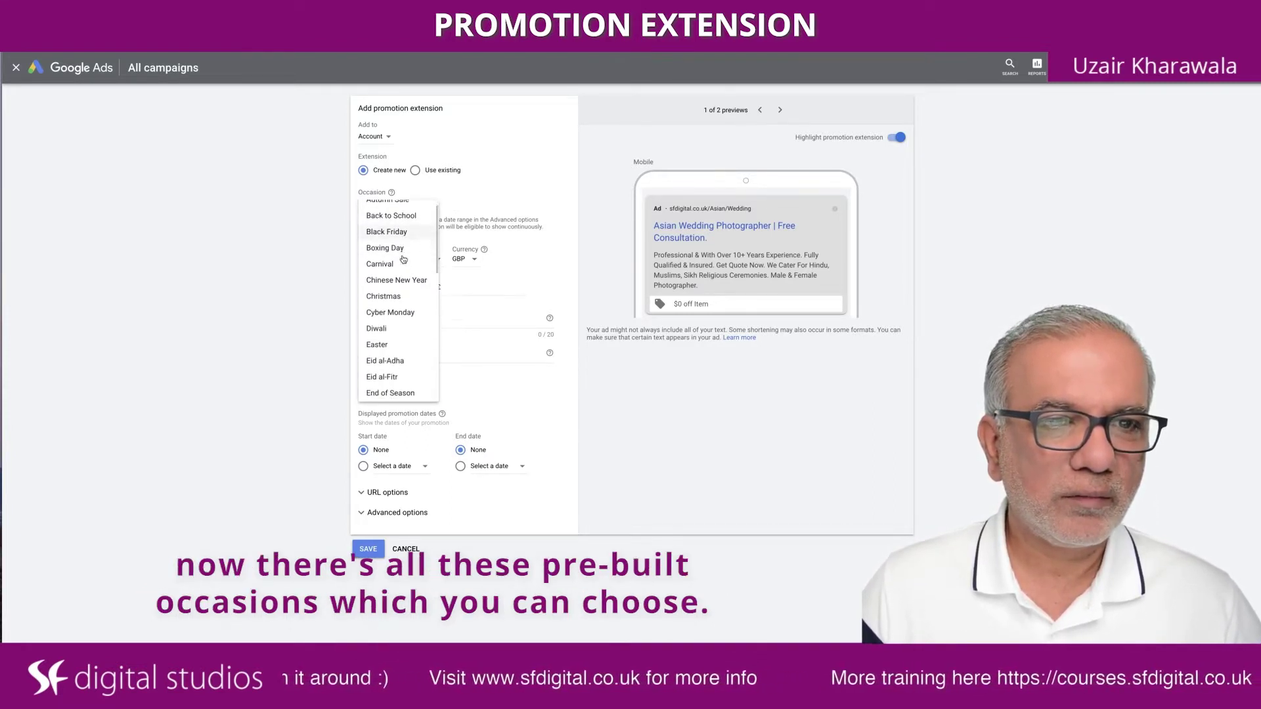
pyautogui.scroll(-4, 403, 259)
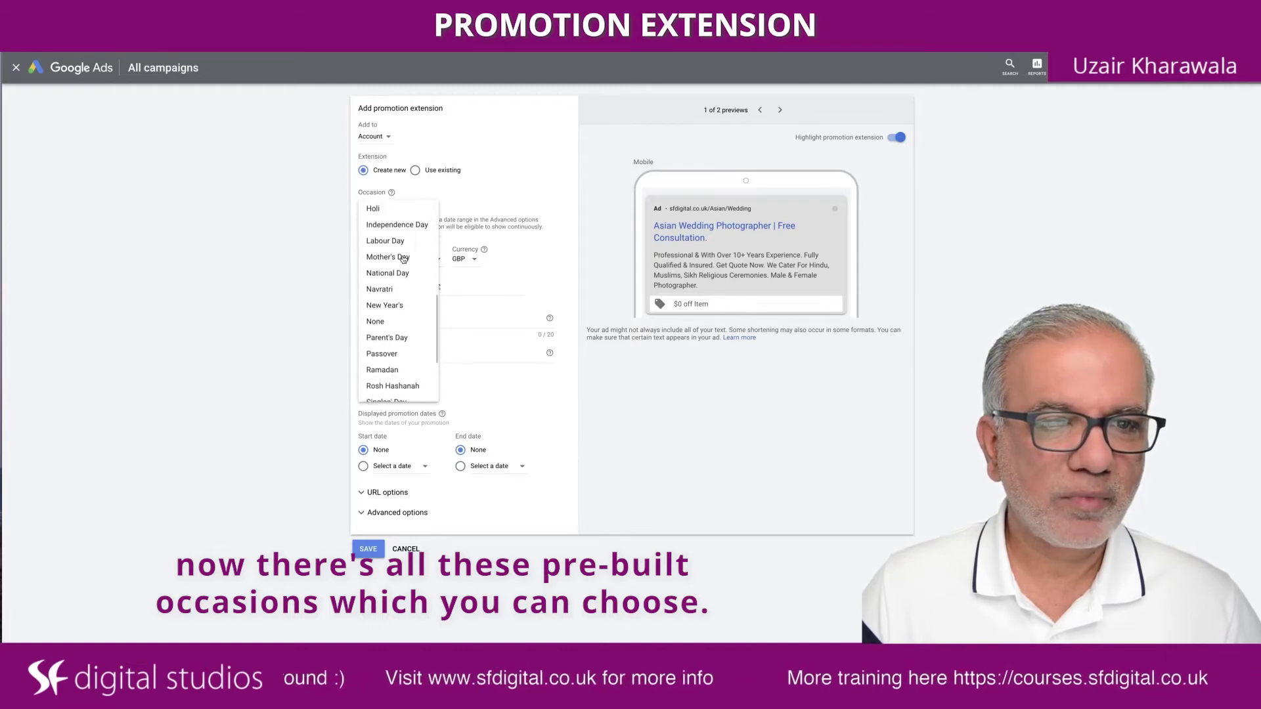
pyautogui.scroll(-3, 403, 260)
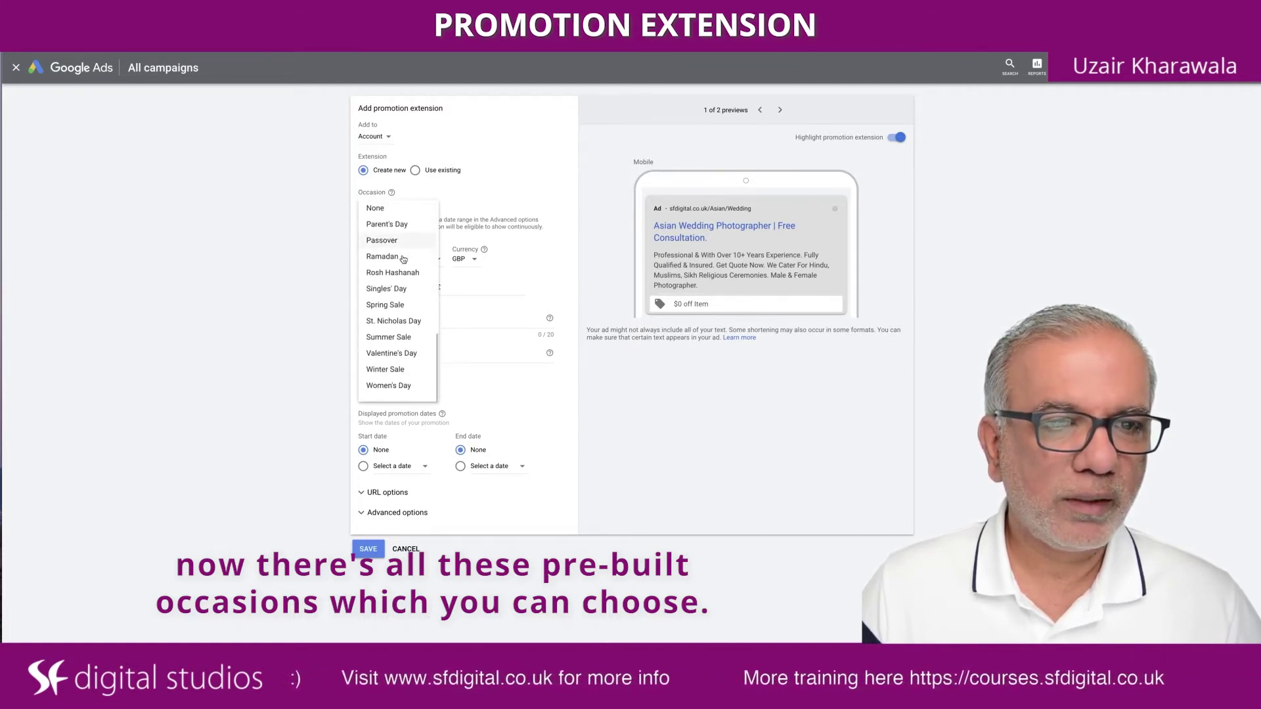
pyautogui.scroll(4, 403, 259)
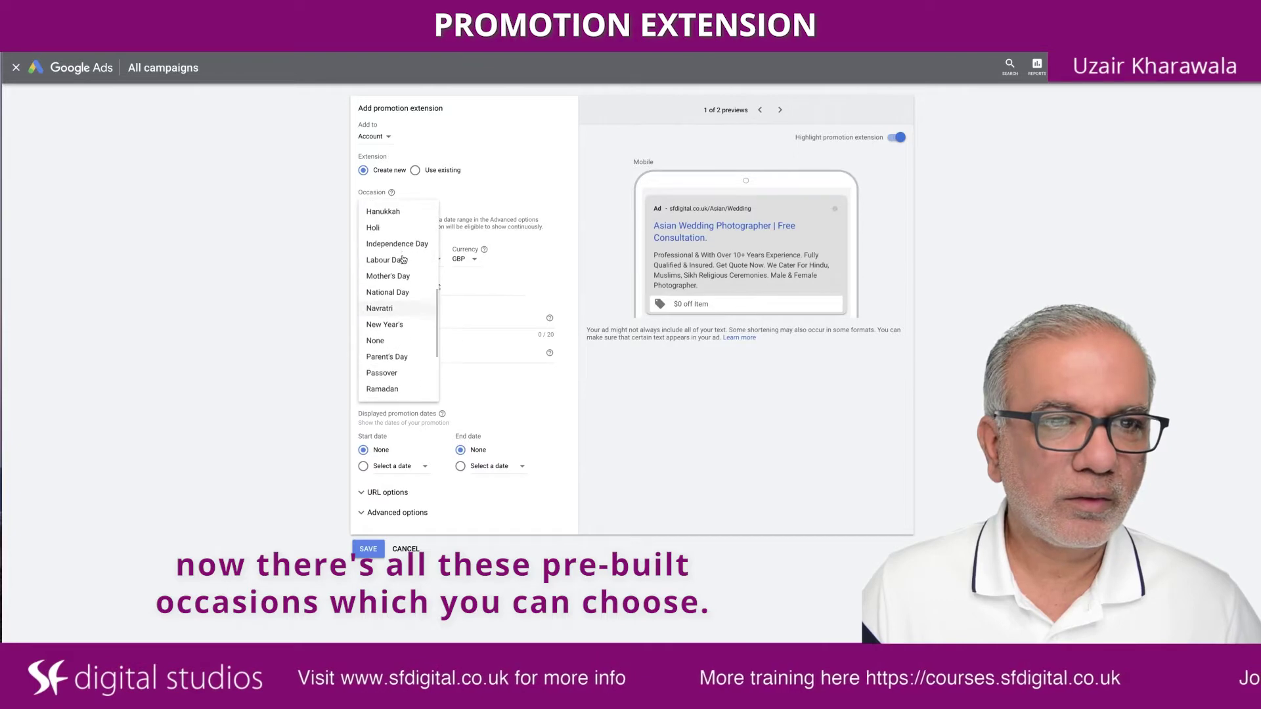
pyautogui.scroll(4, 403, 259)
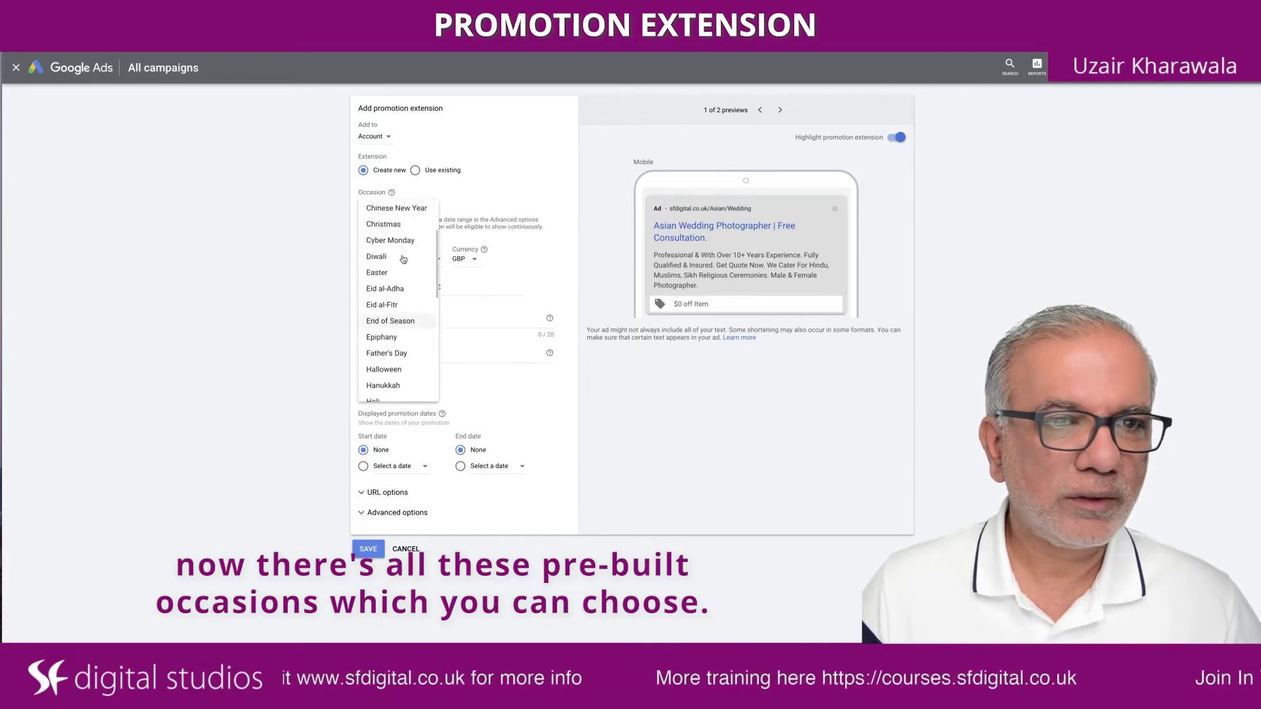
pyautogui.scroll(1, 403, 258)
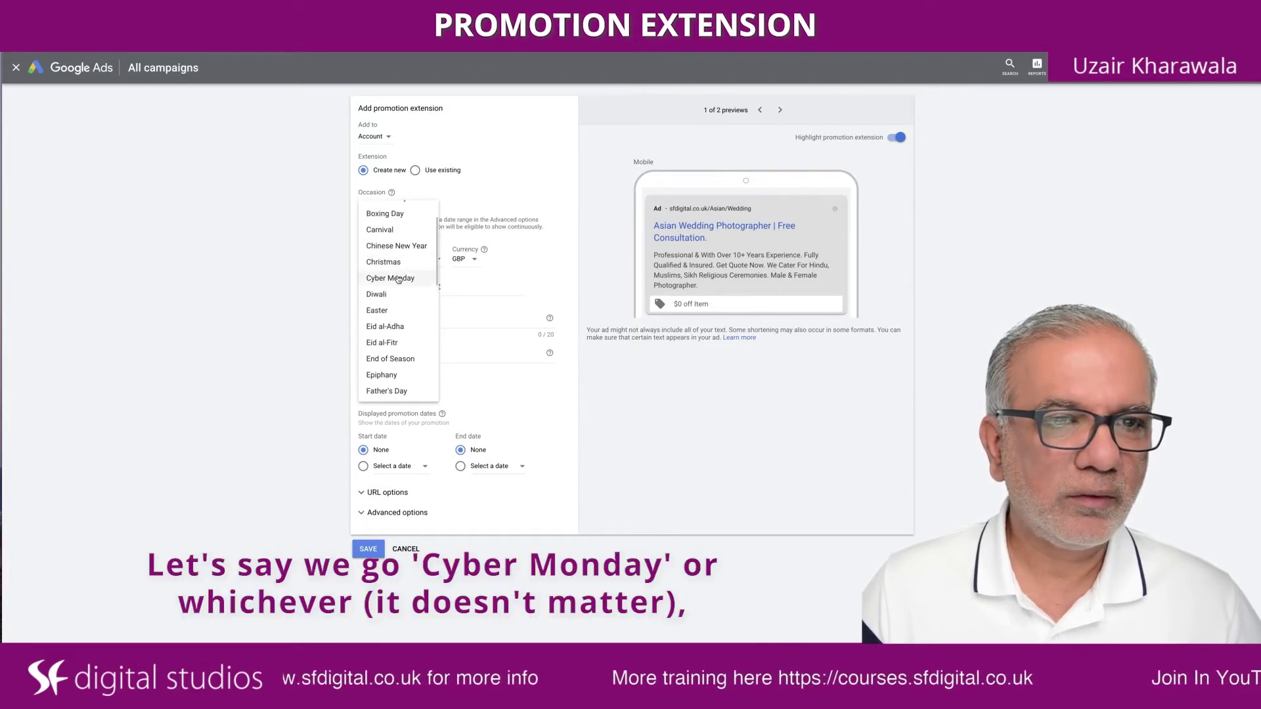
pyautogui.scroll(2, 398, 279)
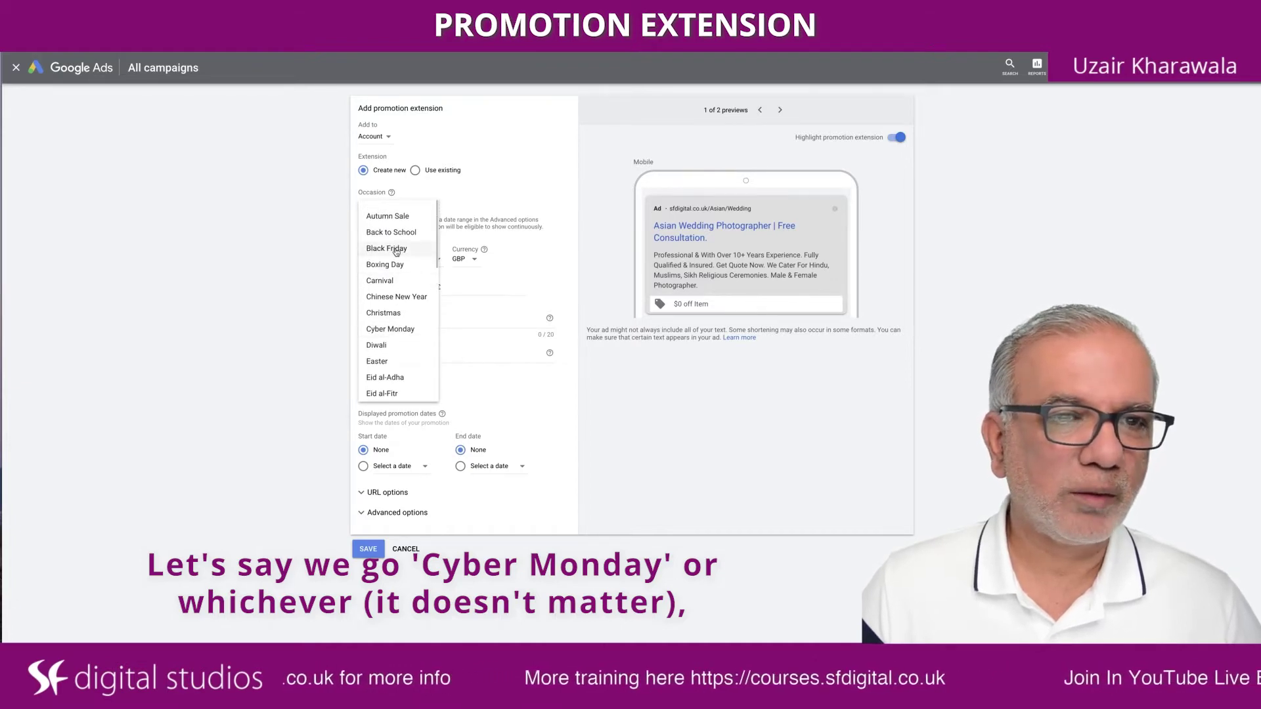
pyautogui.click(396, 247)
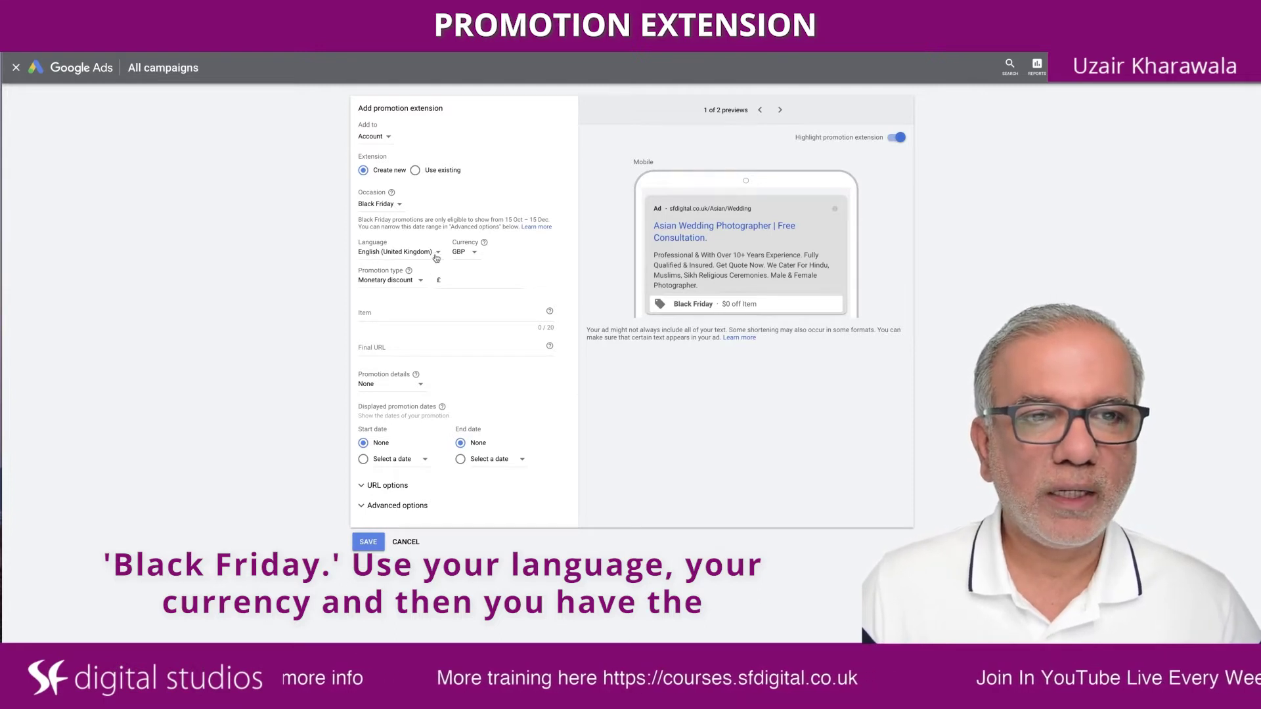
# Step: Make the promotion a 25% Percent discount on the item Running Shoes
pyautogui.click(419, 281)
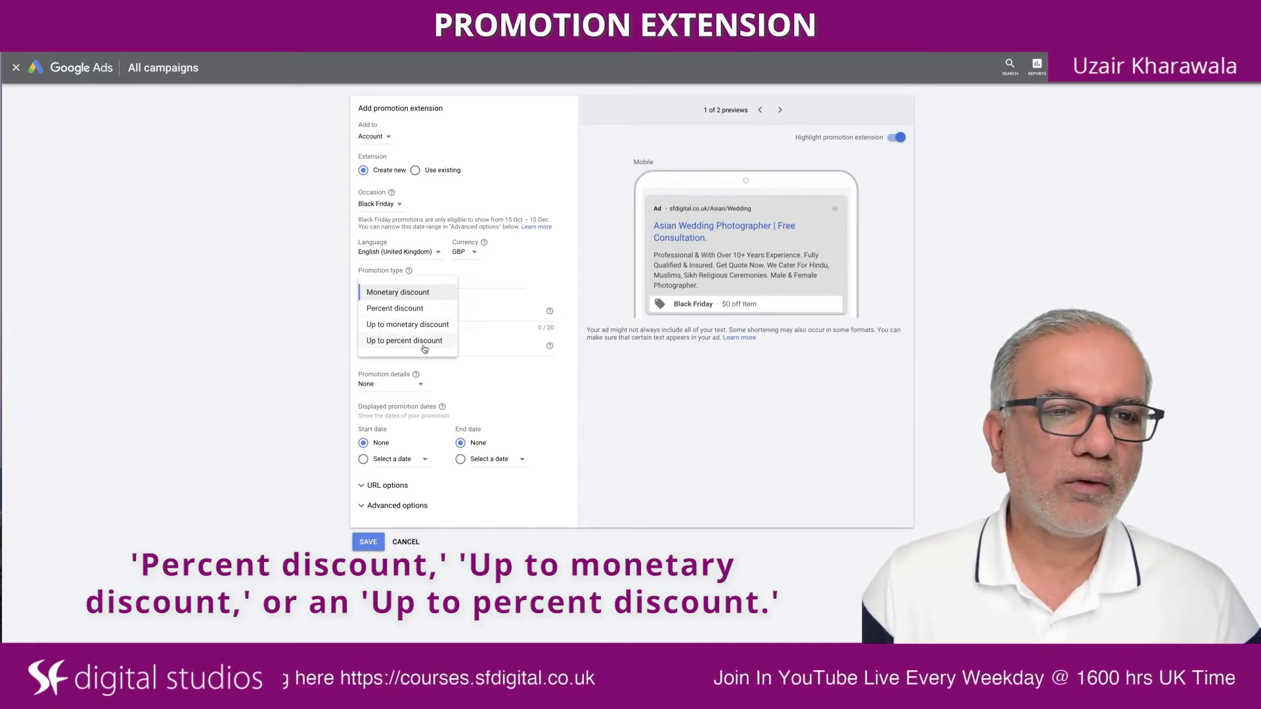
pyautogui.click(395, 309)
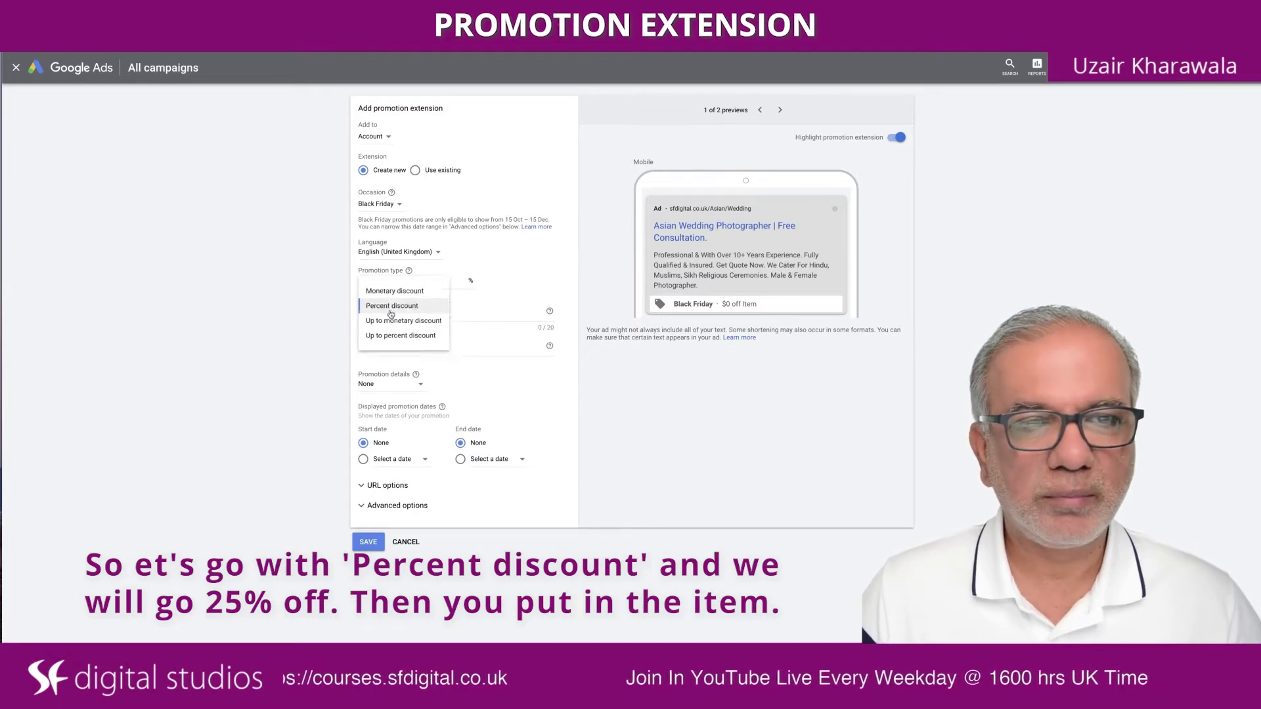
pyautogui.click(449, 283)
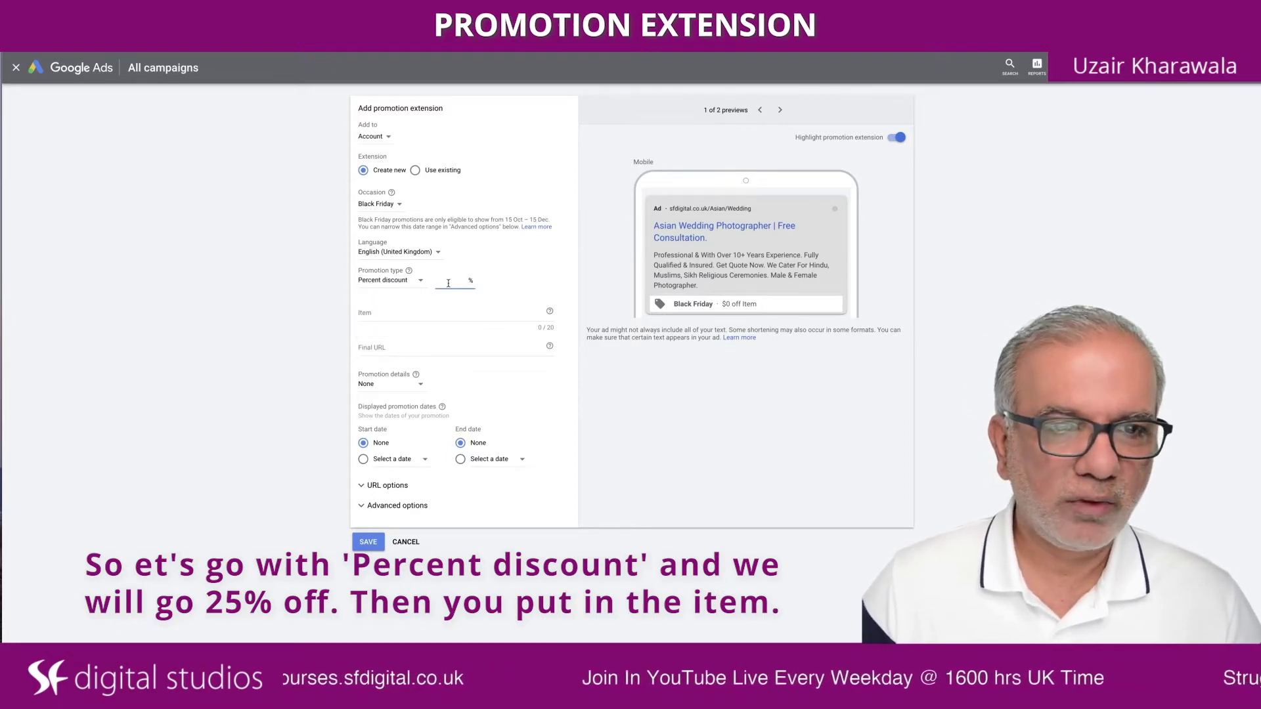
pyautogui.write('25')
pyautogui.click(453, 314)
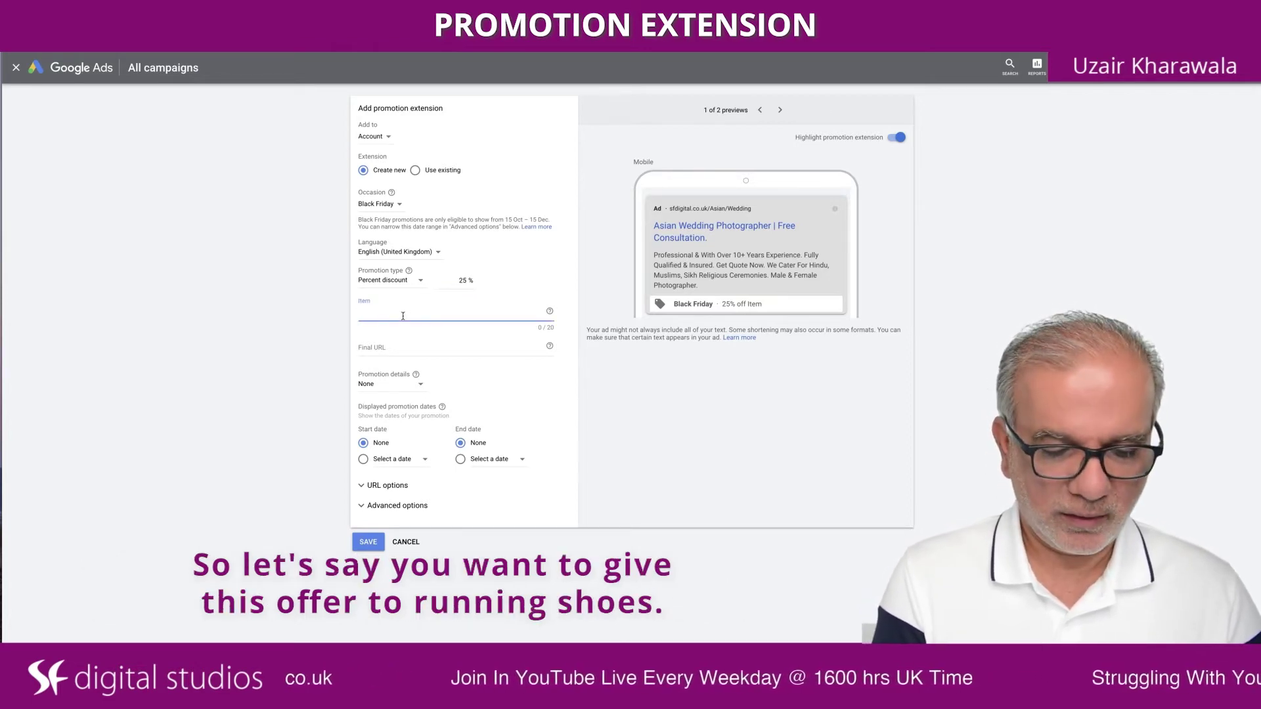
pyautogui.write('Runni')
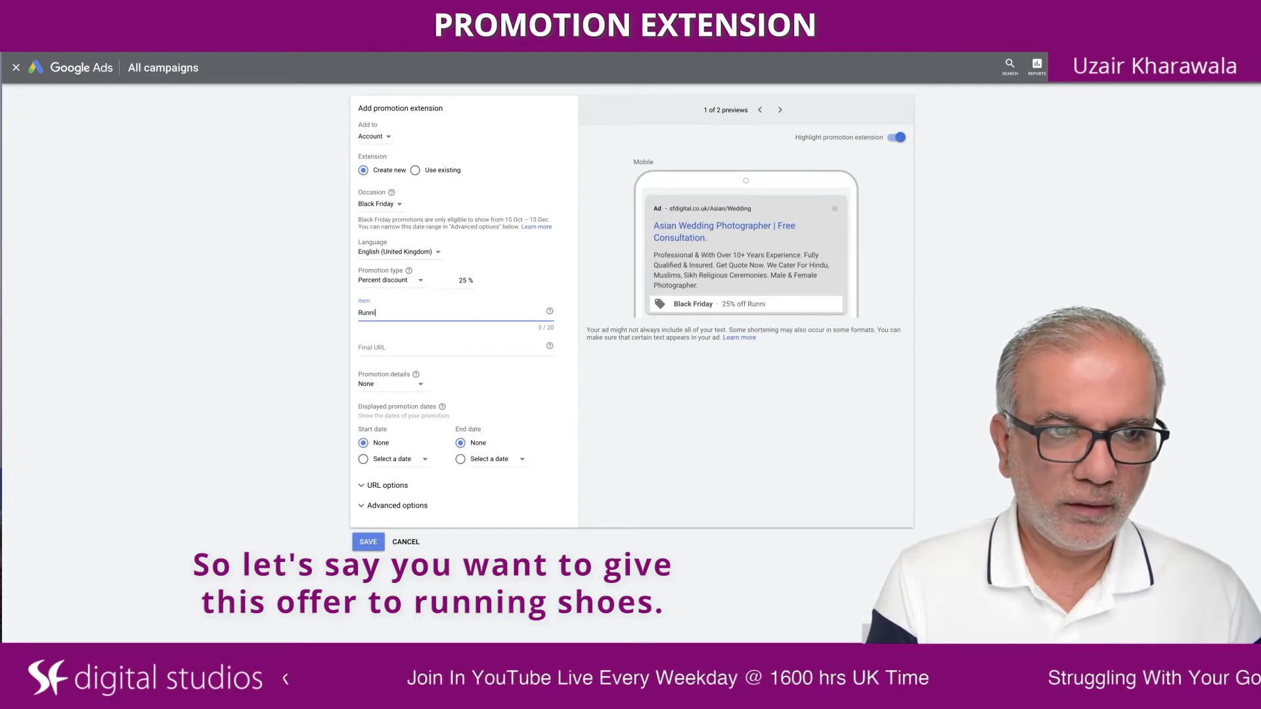
pyautogui.write('ng Shoes')
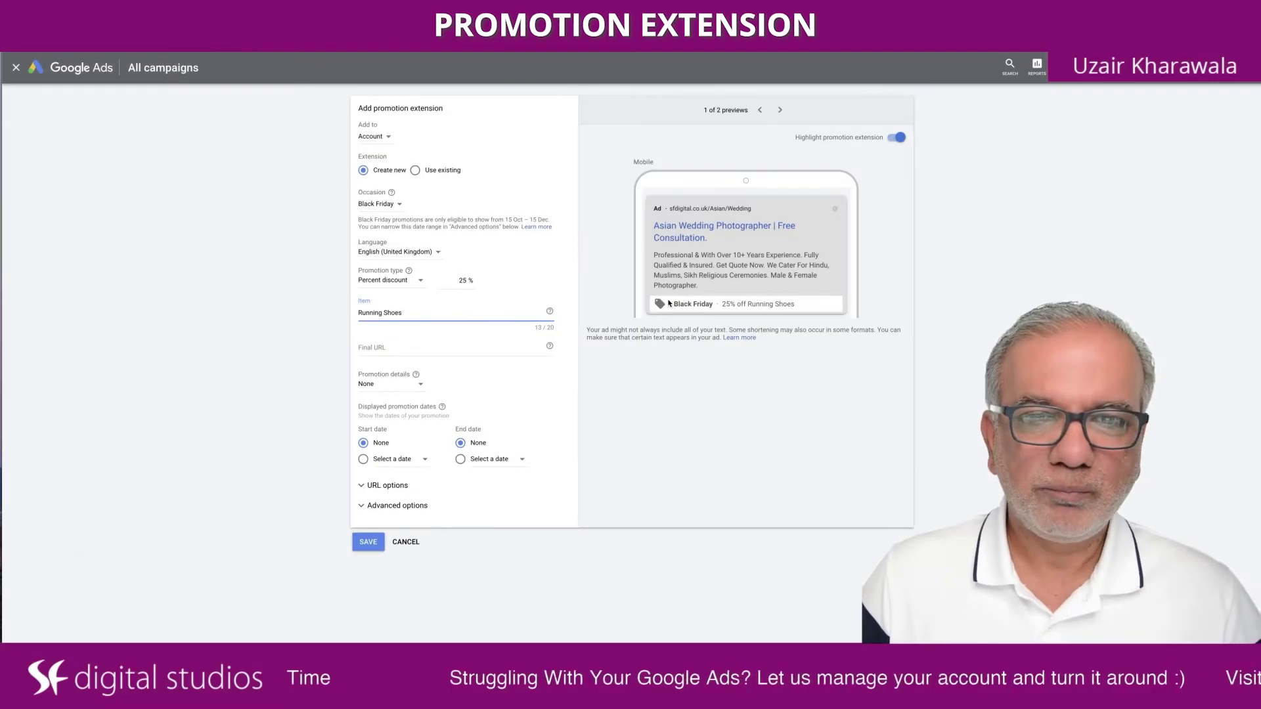
# Step: Set Promotion details to 'On orders over' with a £50 minimum order amount
pyautogui.click(374, 347)
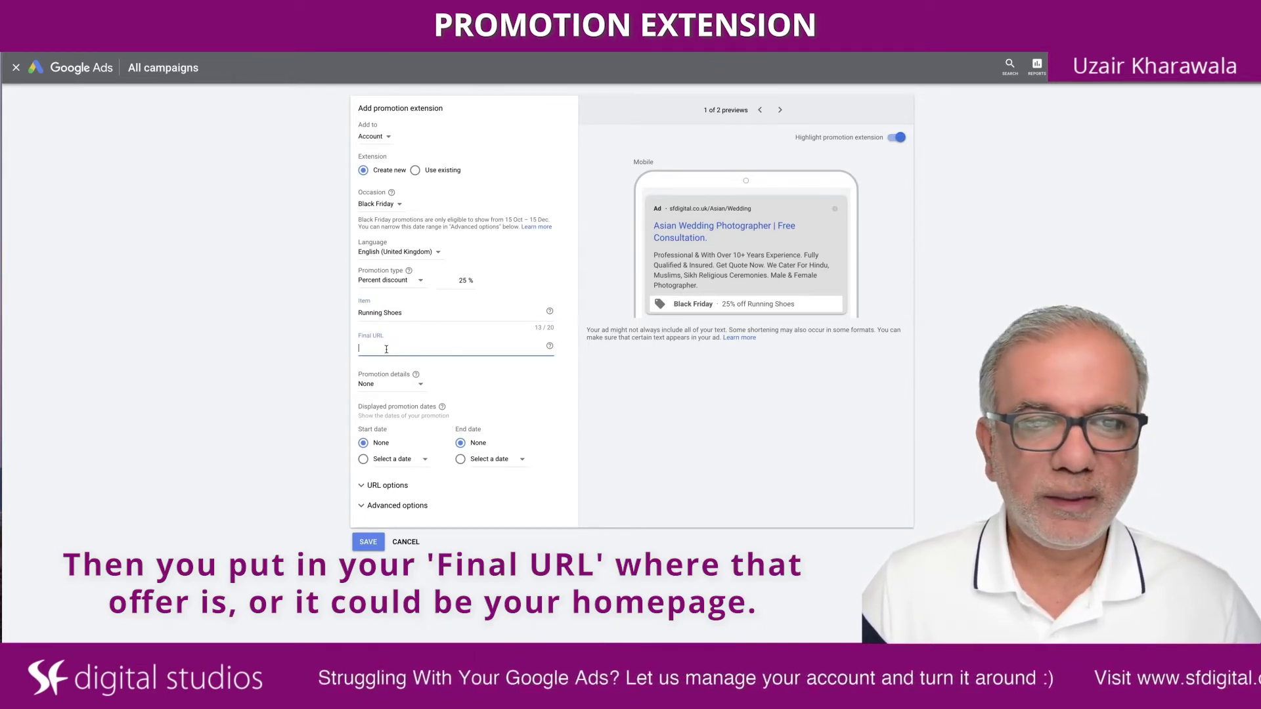
pyautogui.click(421, 387)
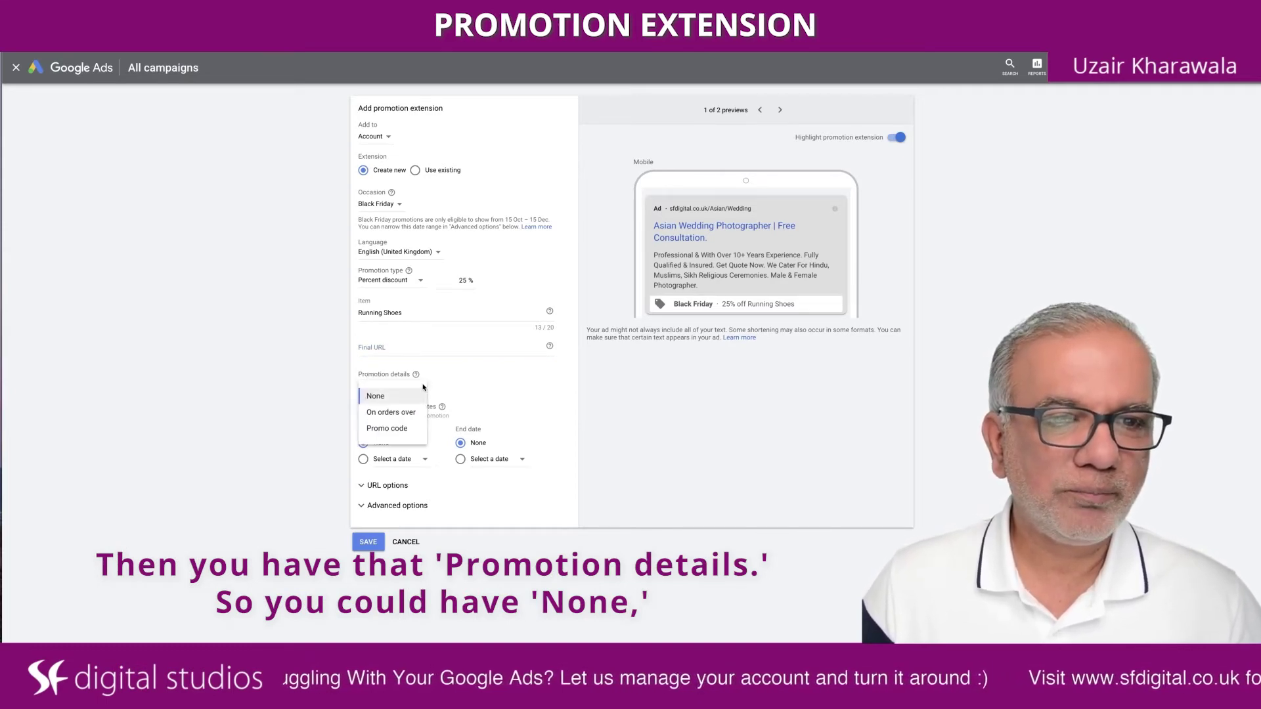
pyautogui.click(390, 412)
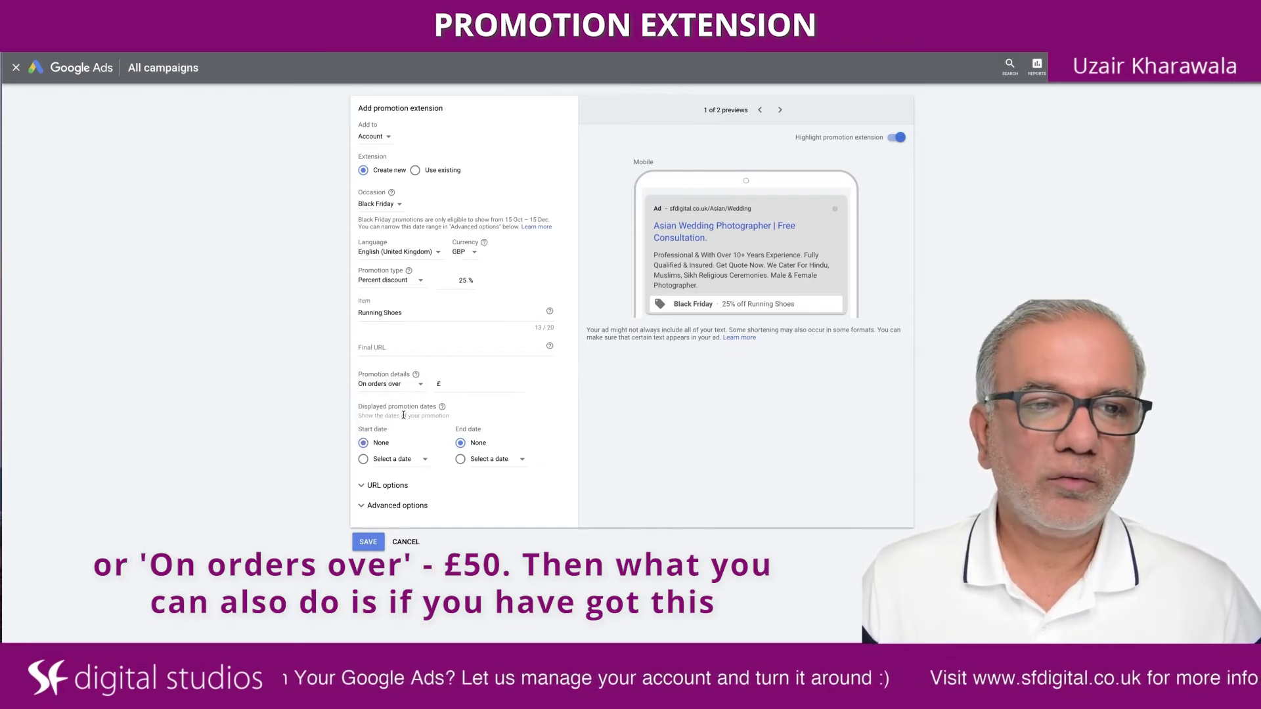
pyautogui.click(460, 386)
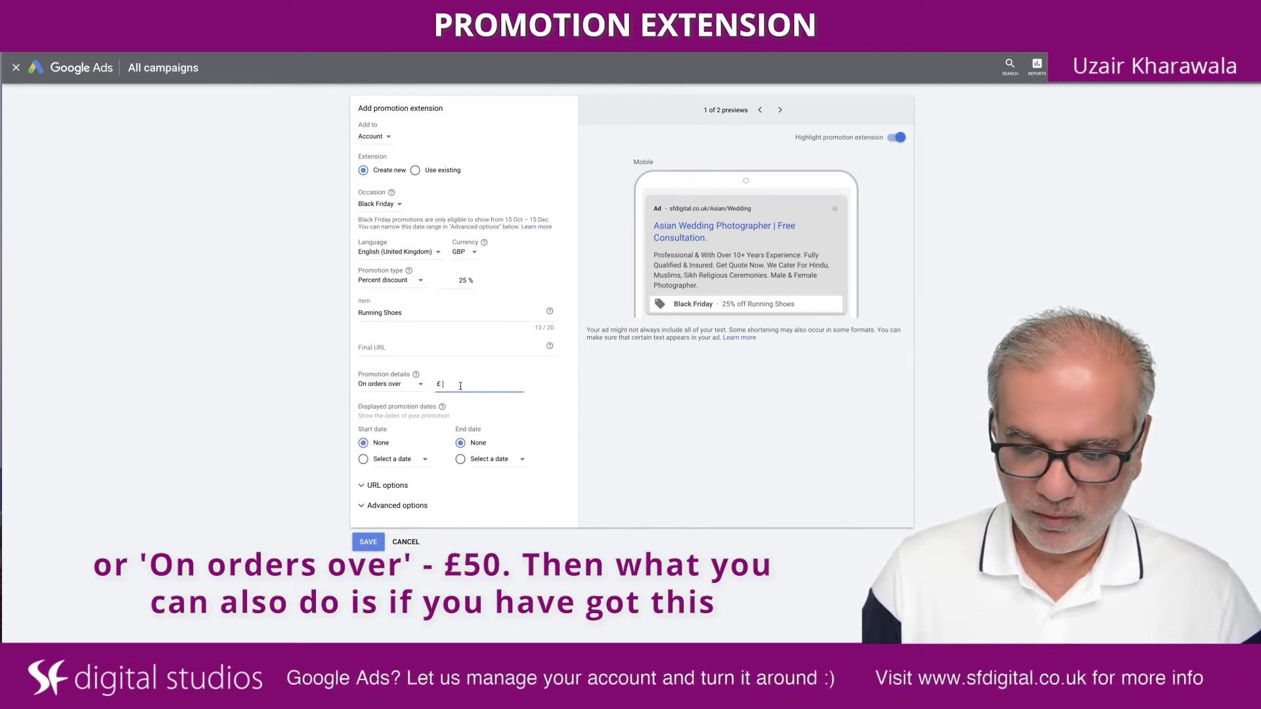
pyautogui.write('50')
pyautogui.press('Tab')
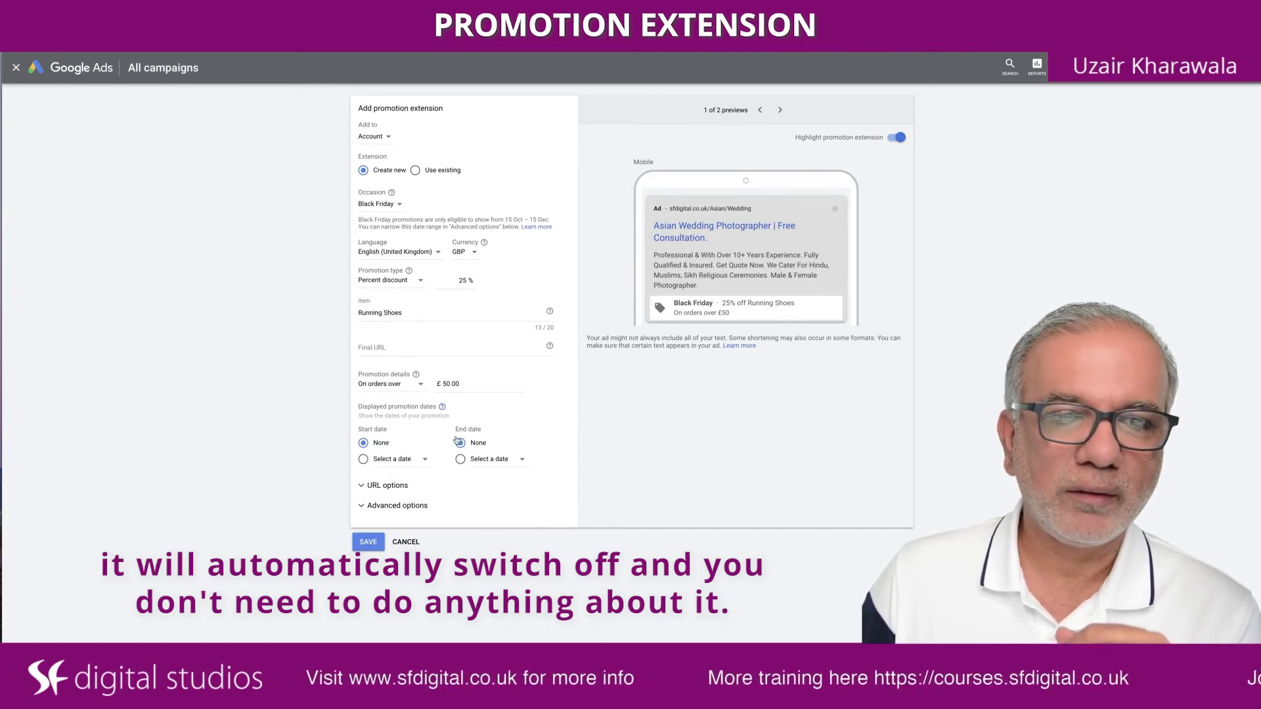
# Step: Switch both the promotion's end and start dates from None to 'Select a date'
pyautogui.click(460, 458)
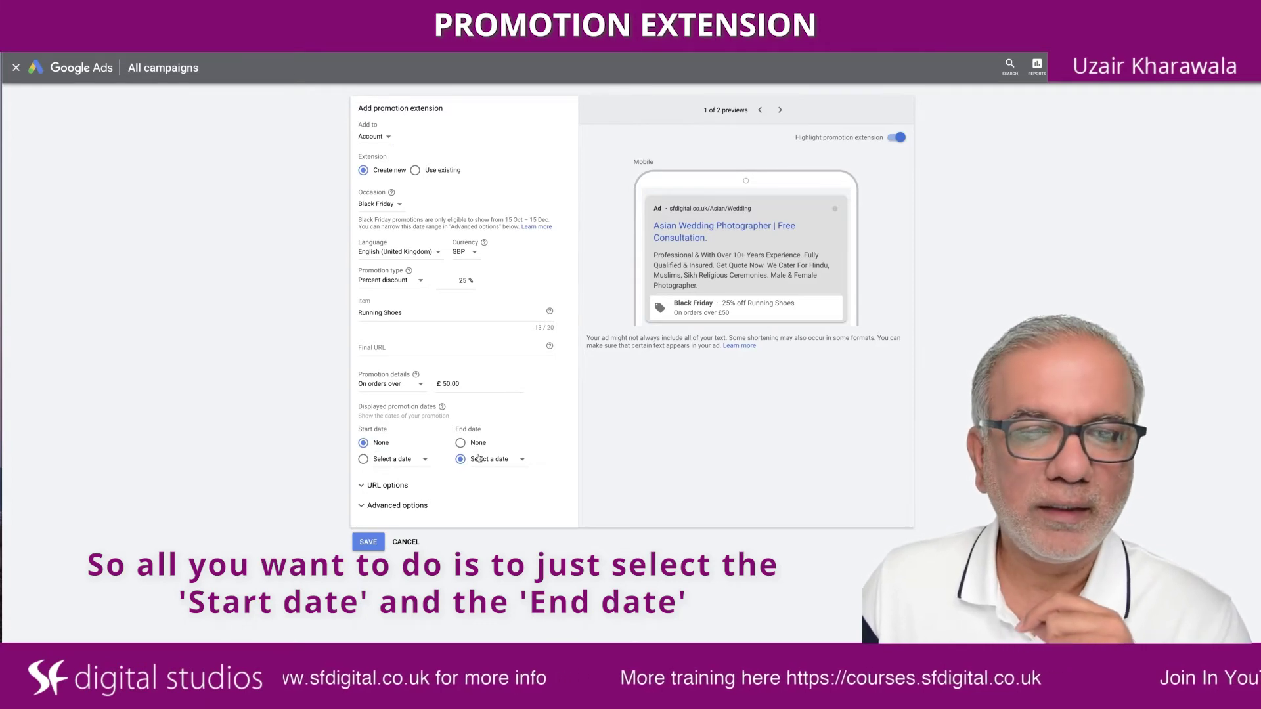
pyautogui.click(478, 458)
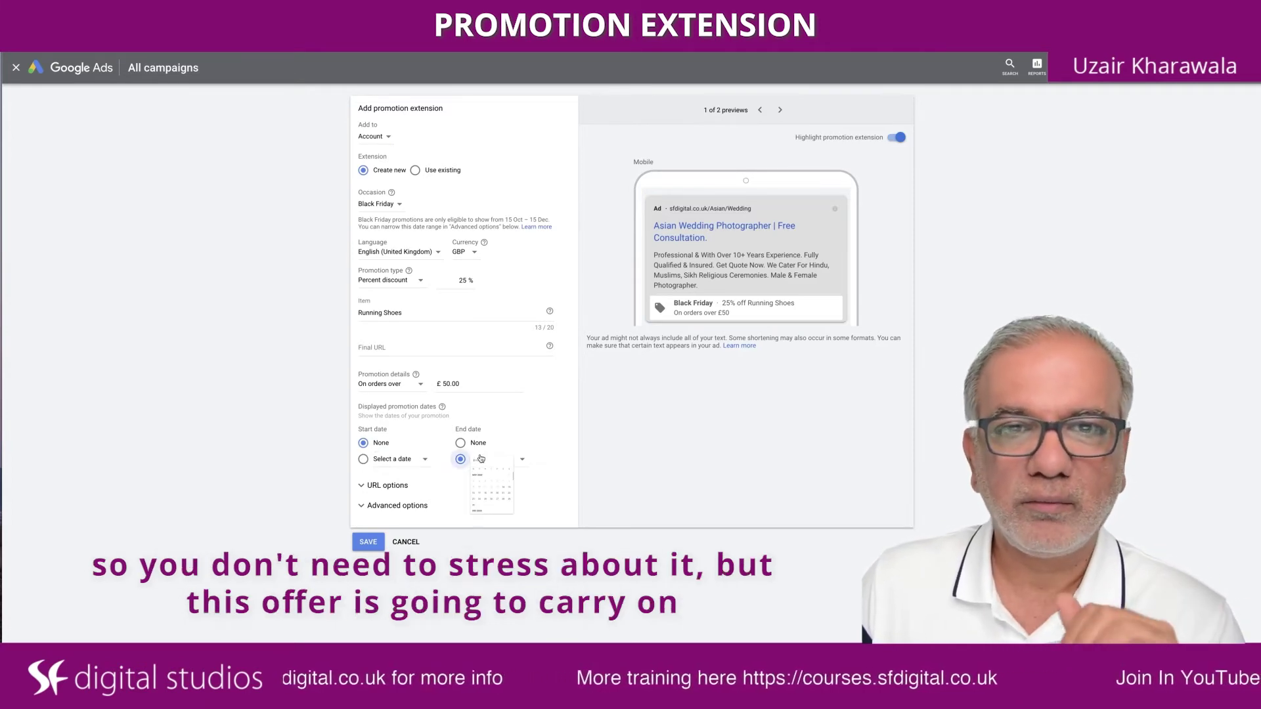
pyautogui.click(480, 459)
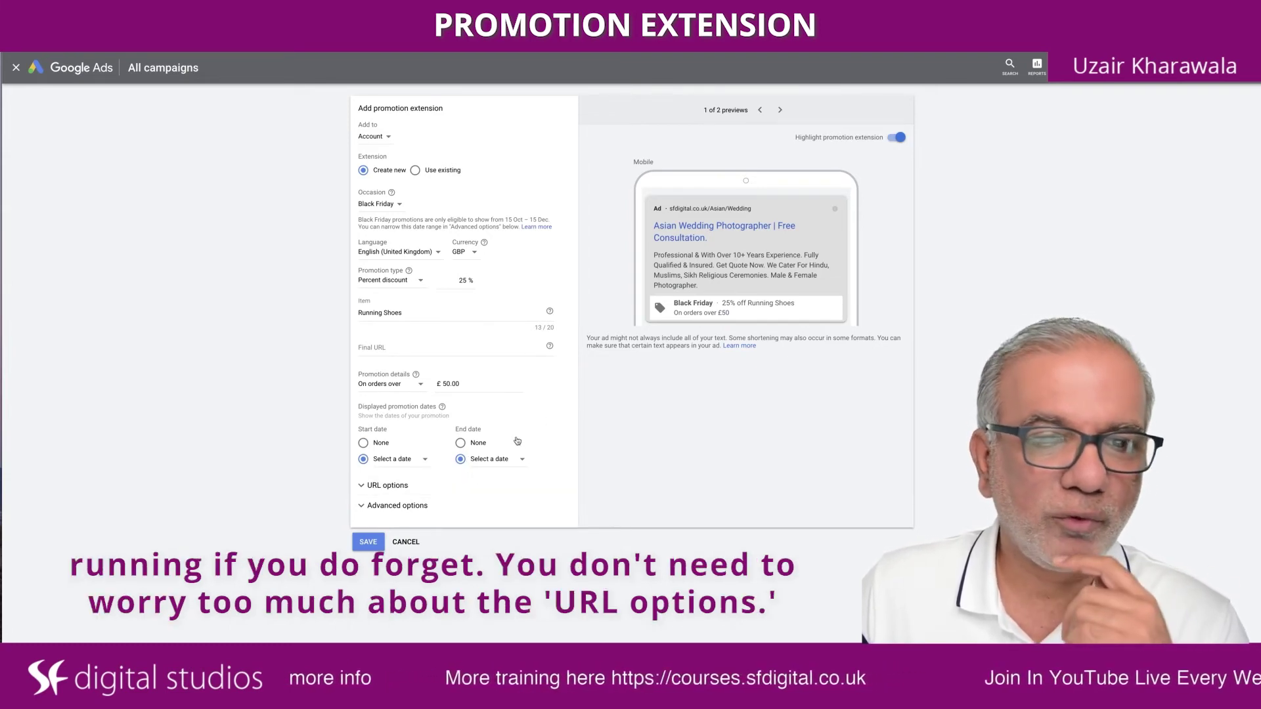
# Step: Expand Advanced options and review the Days and hours setting, keeping All days
pyautogui.click(363, 487)
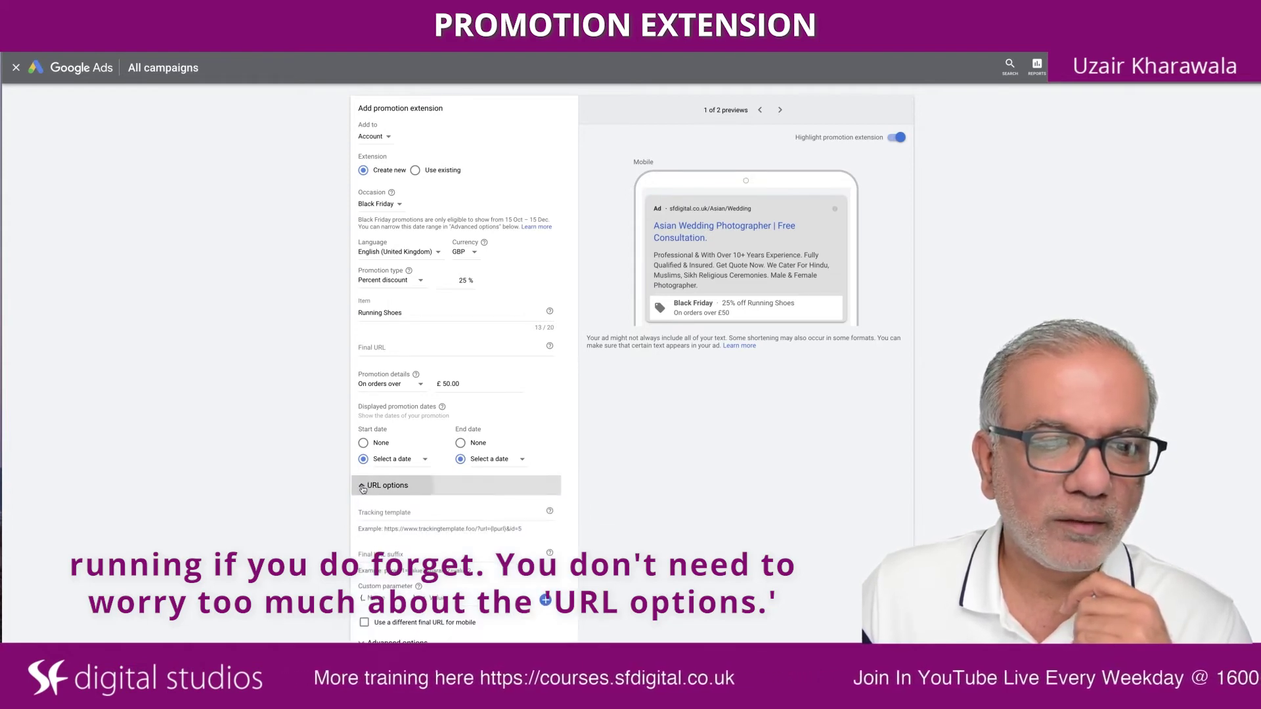
pyautogui.click(363, 487)
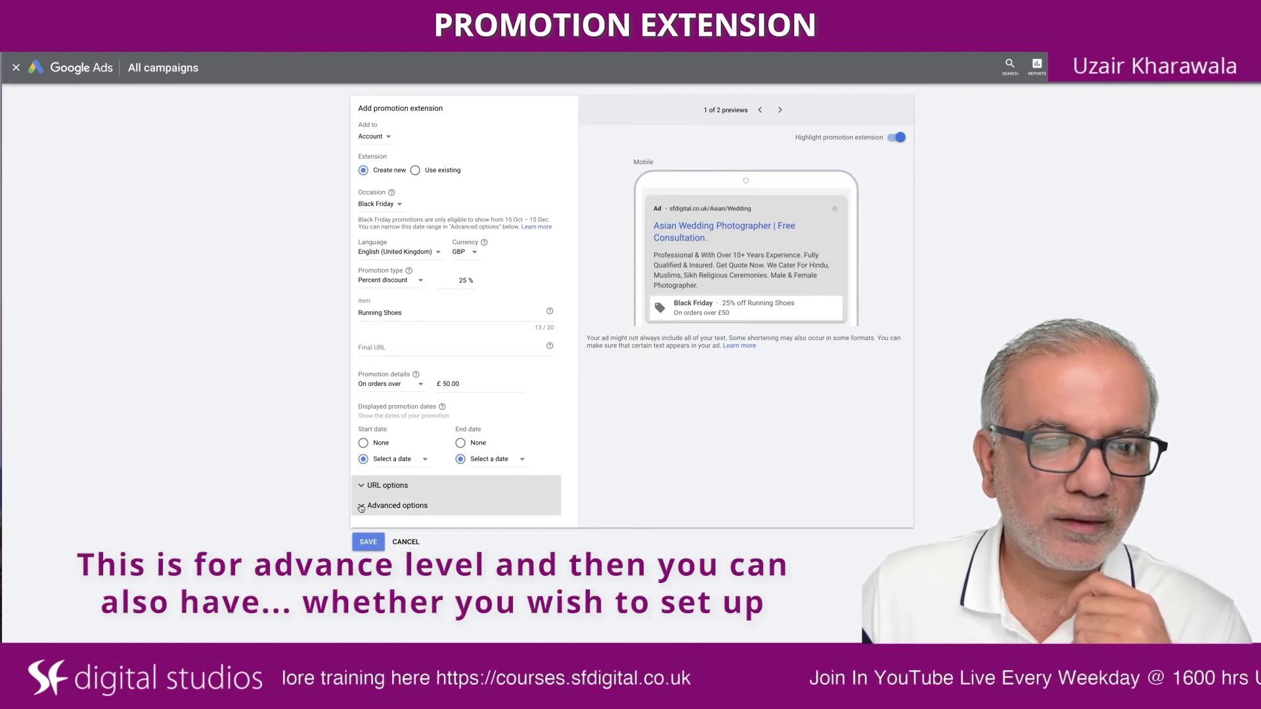
pyautogui.click(361, 506)
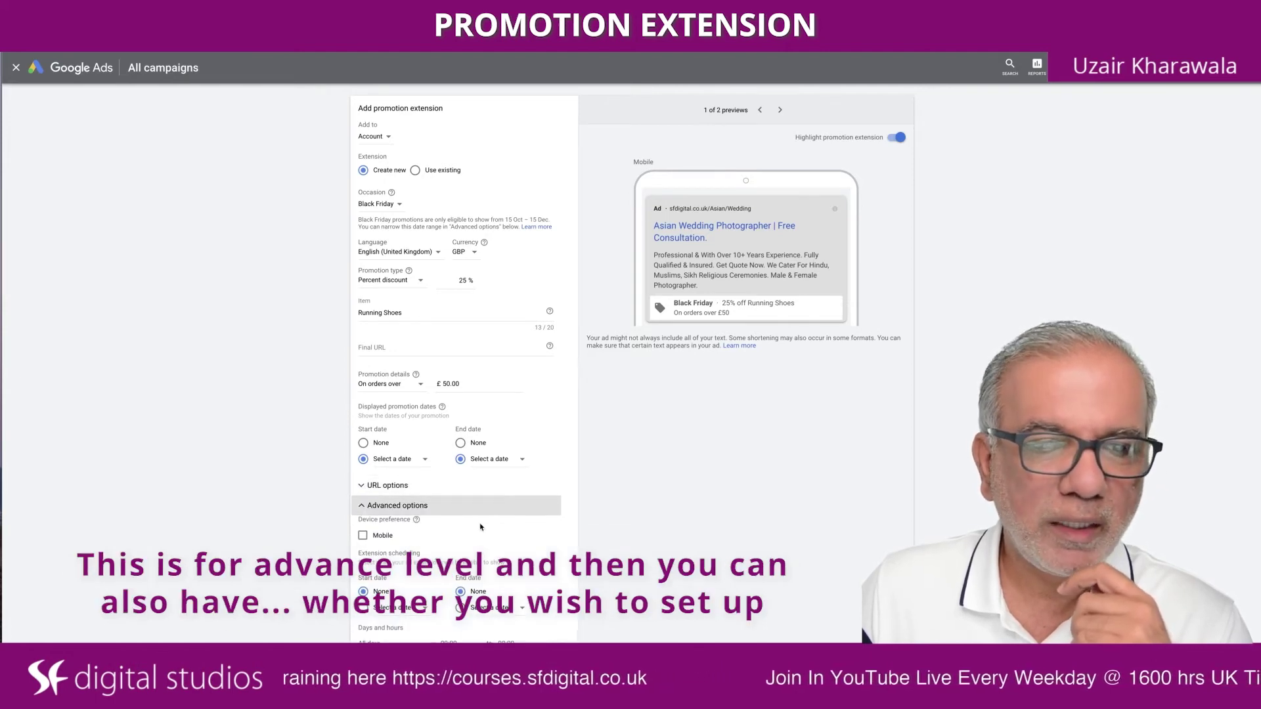
pyautogui.scroll(-1, 480, 527)
pyautogui.scroll(-1, 480, 527)
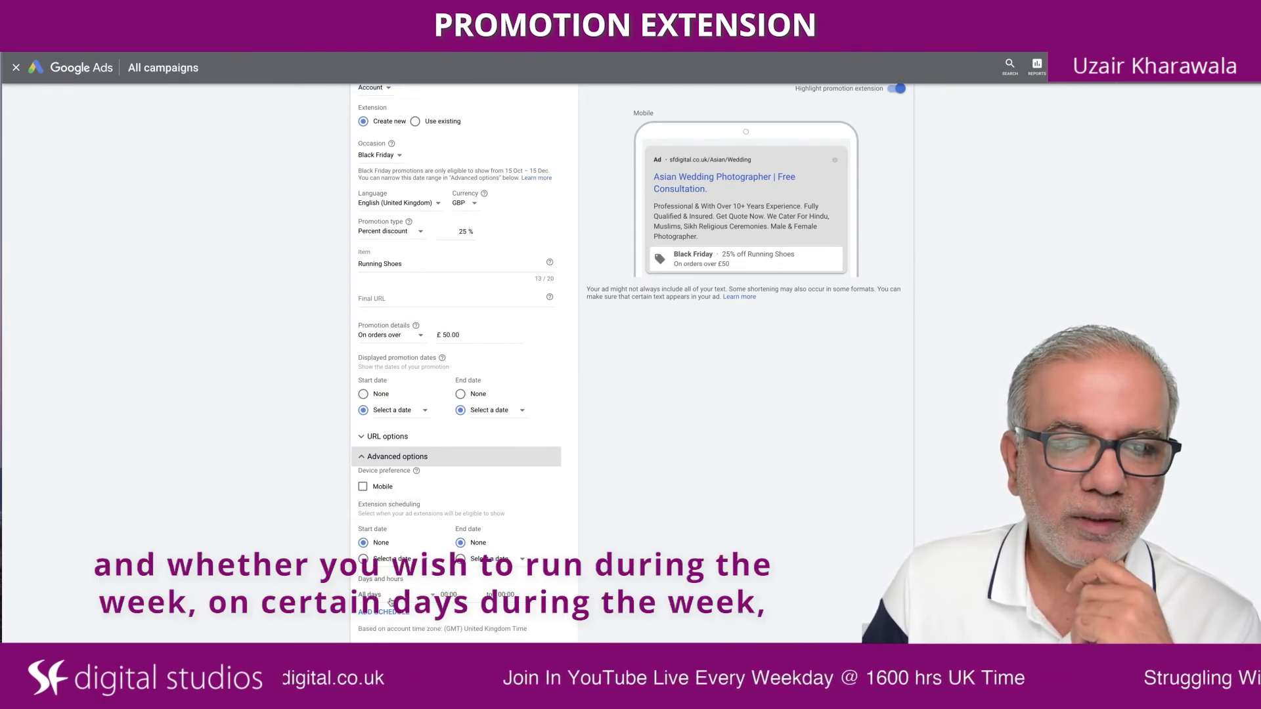
pyautogui.click(432, 595)
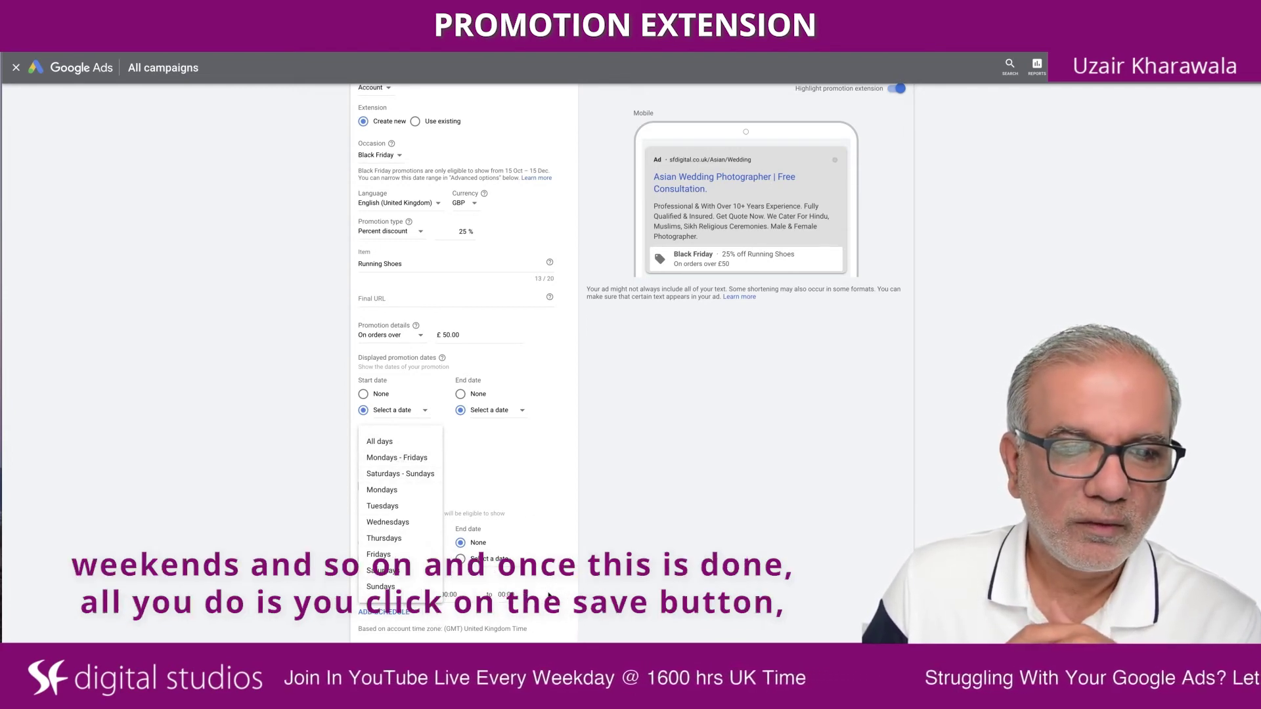
pyautogui.click(549, 595)
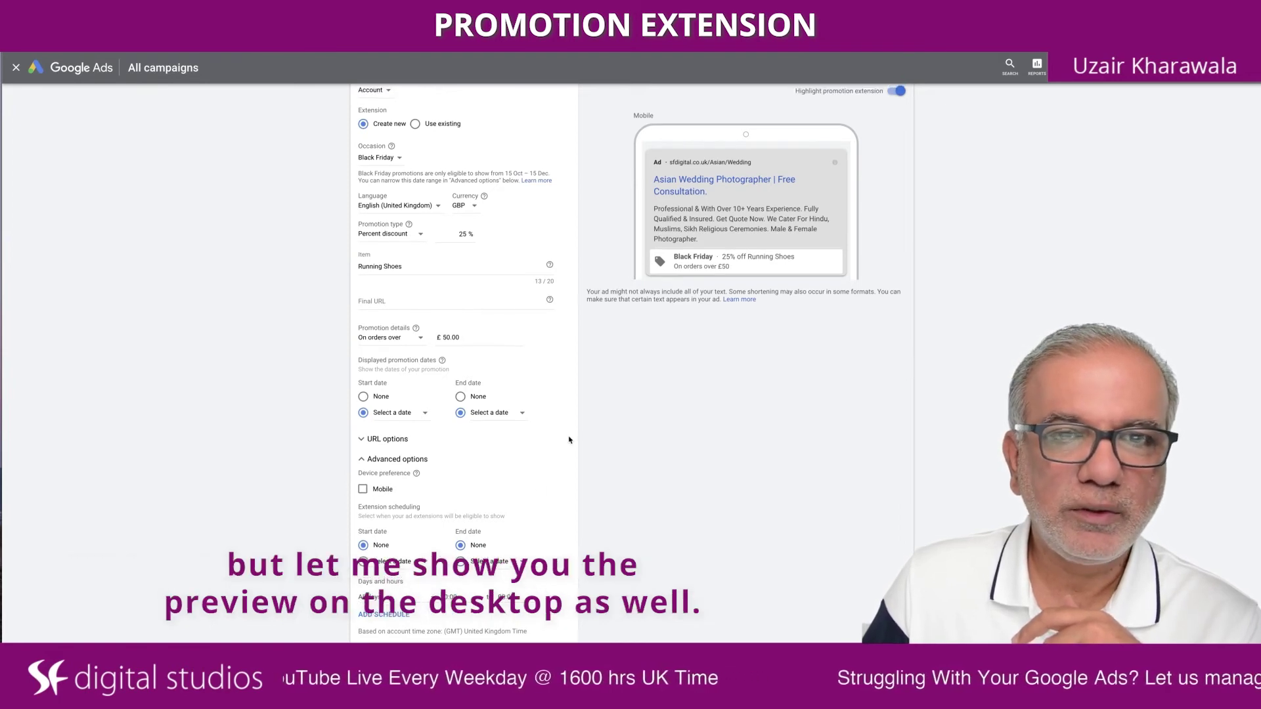
# Step: Toggle between the Mobile and Desktop previews, finishing on the Desktop preview
pyautogui.scroll(1, 686, 344)
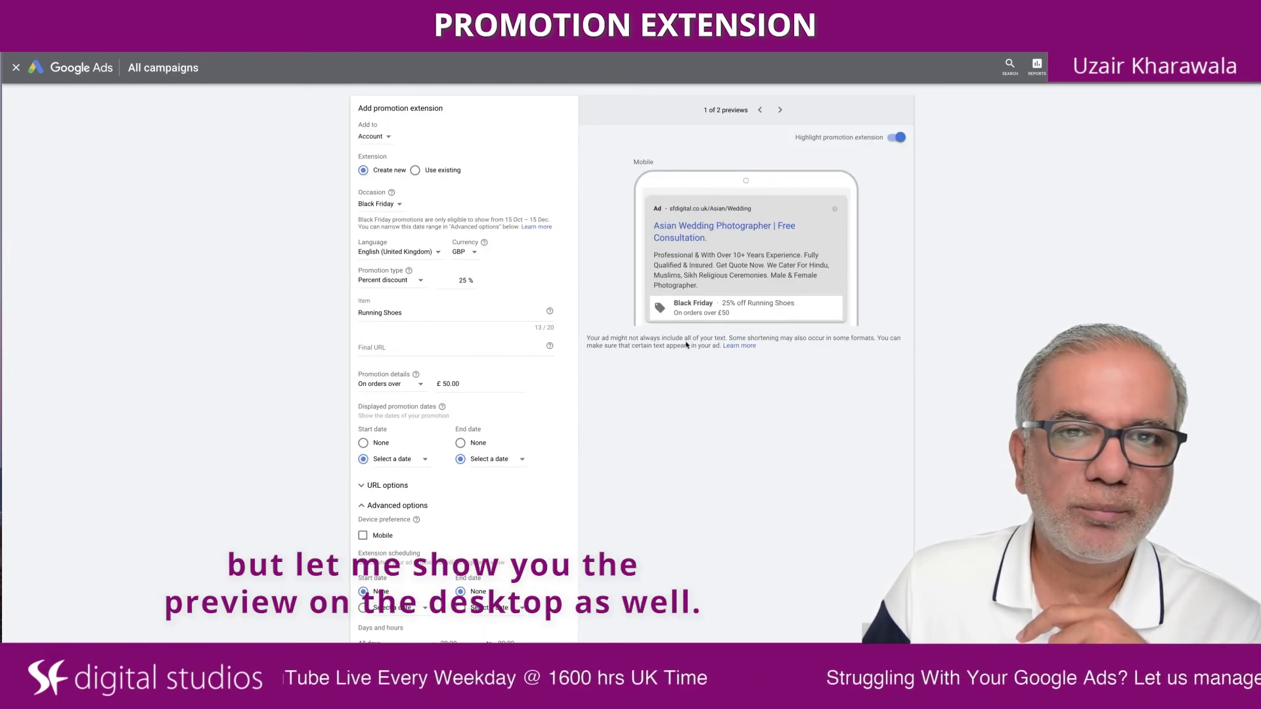
pyautogui.click(781, 111)
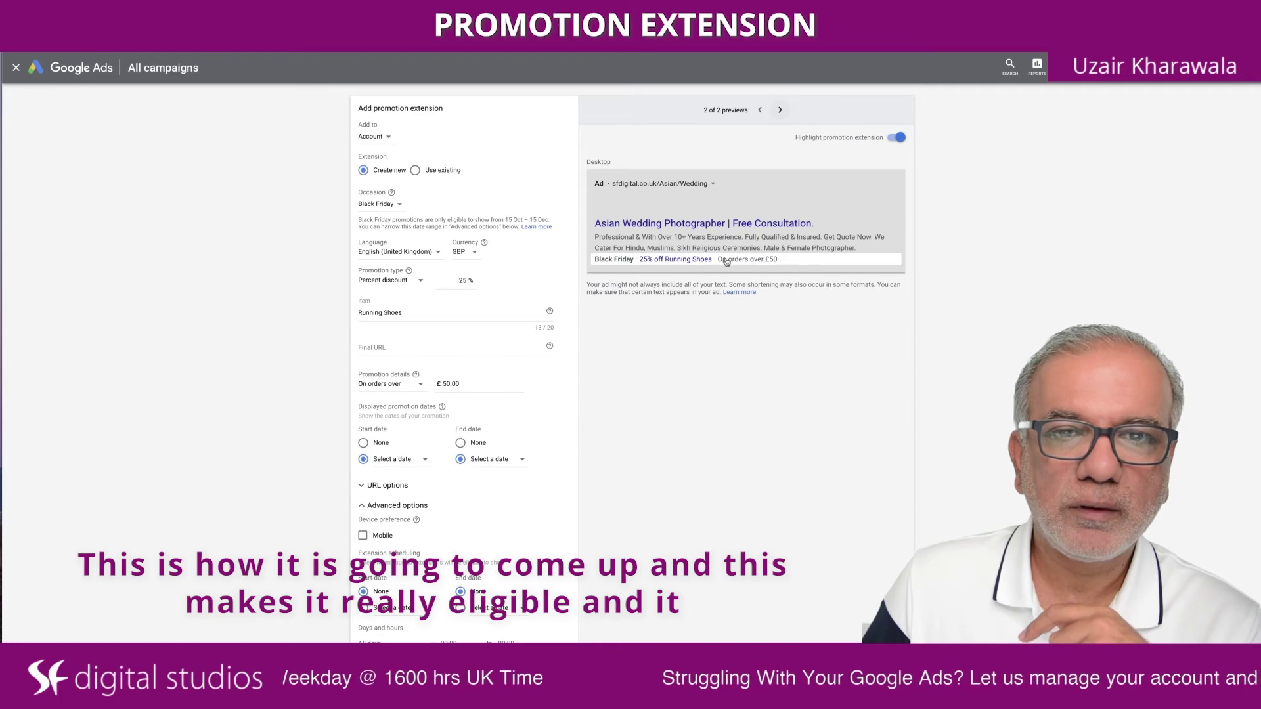
pyautogui.click(780, 112)
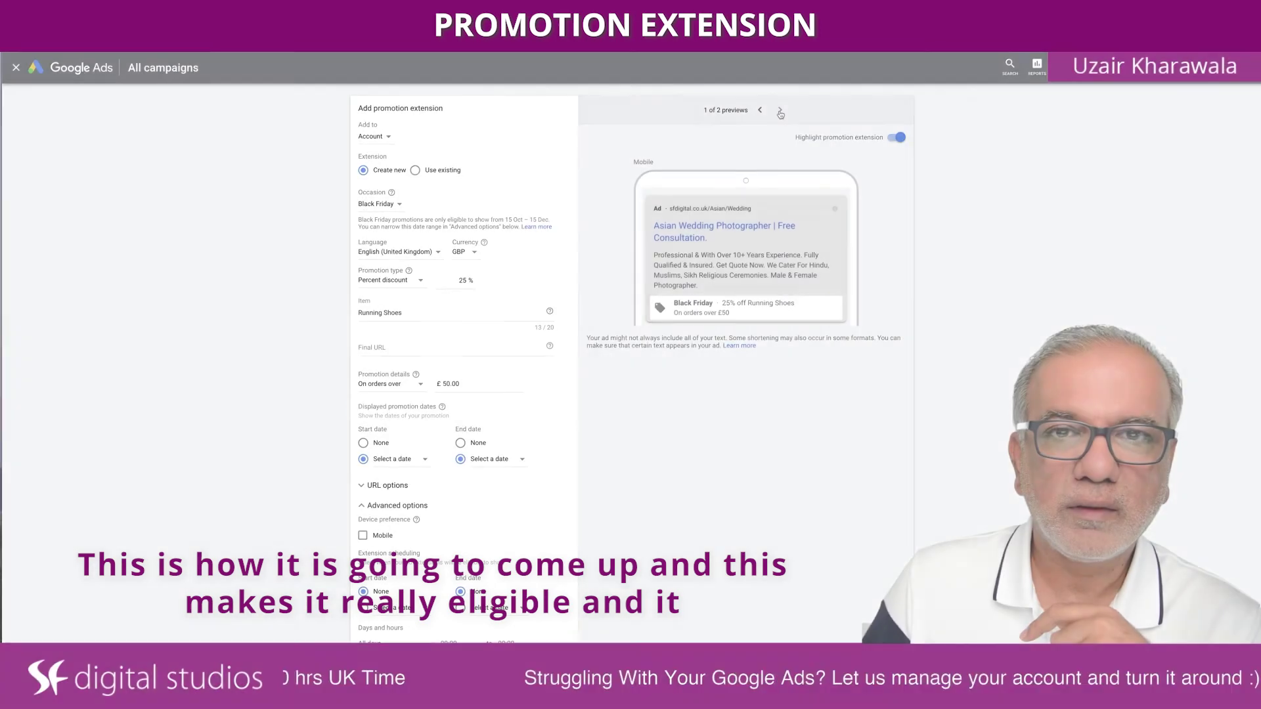
pyautogui.click(781, 111)
pyautogui.click(781, 111)
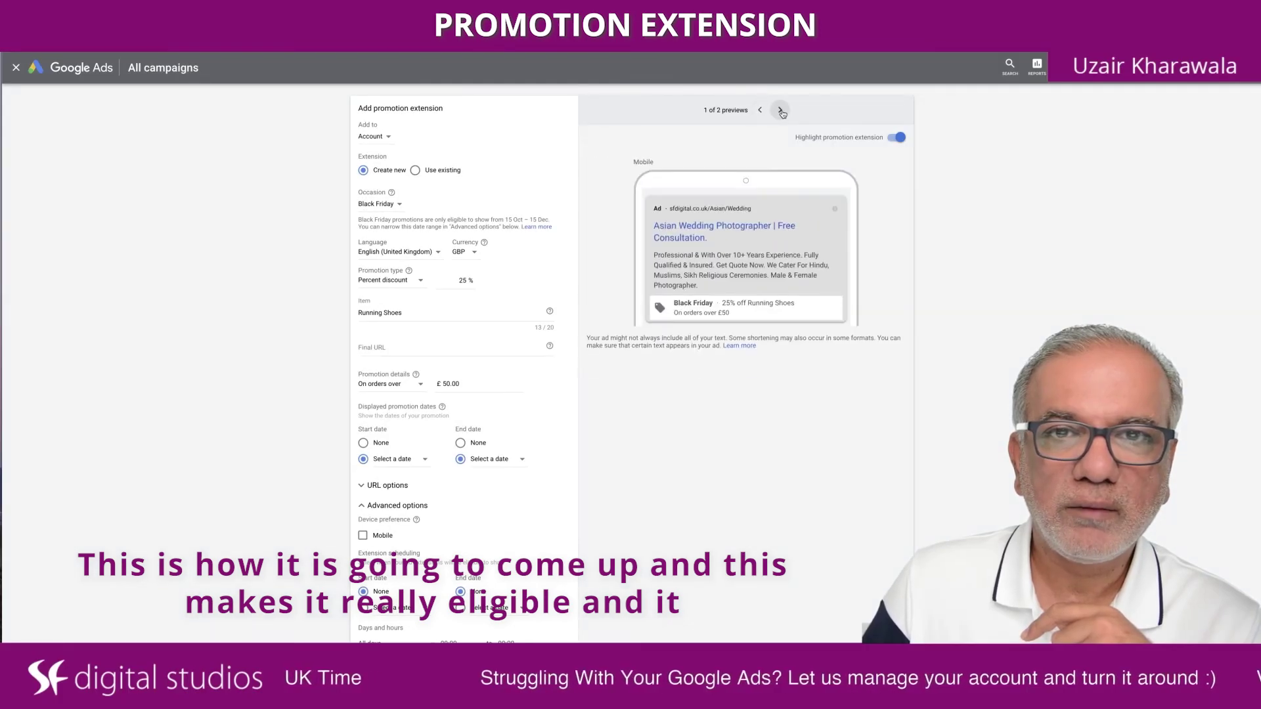
pyautogui.click(781, 112)
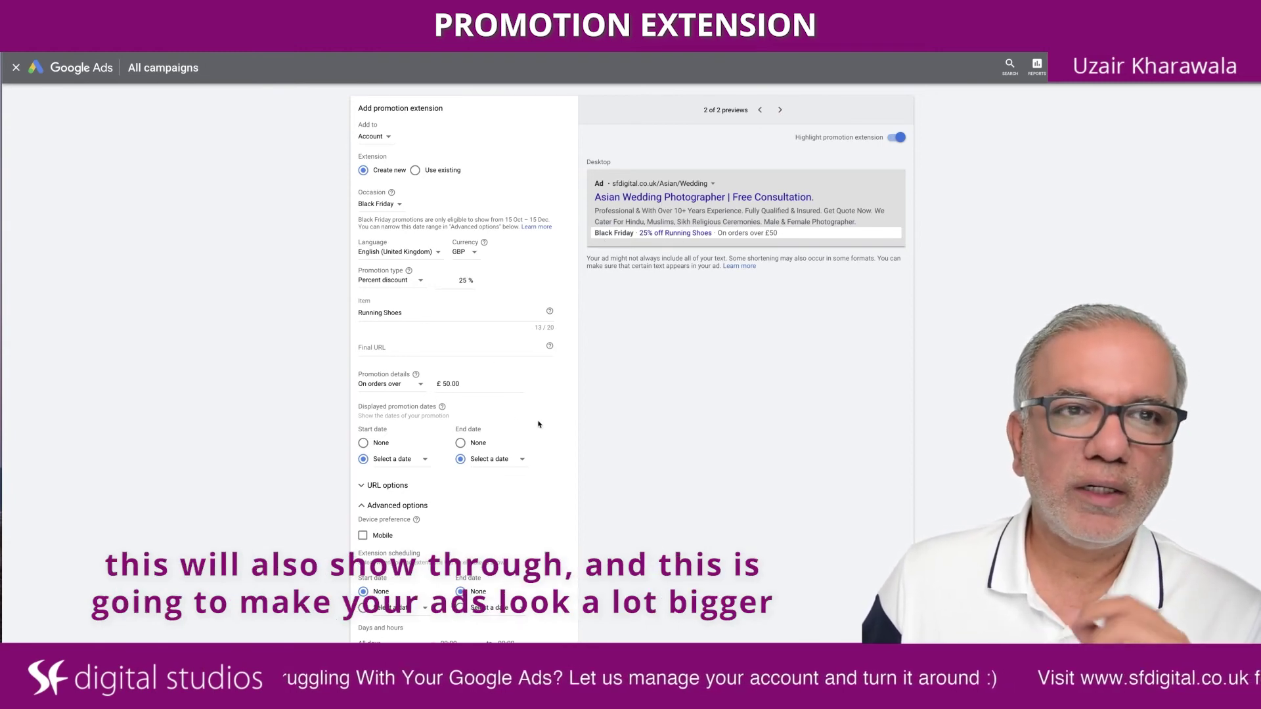
pyautogui.scroll(-1, 538, 424)
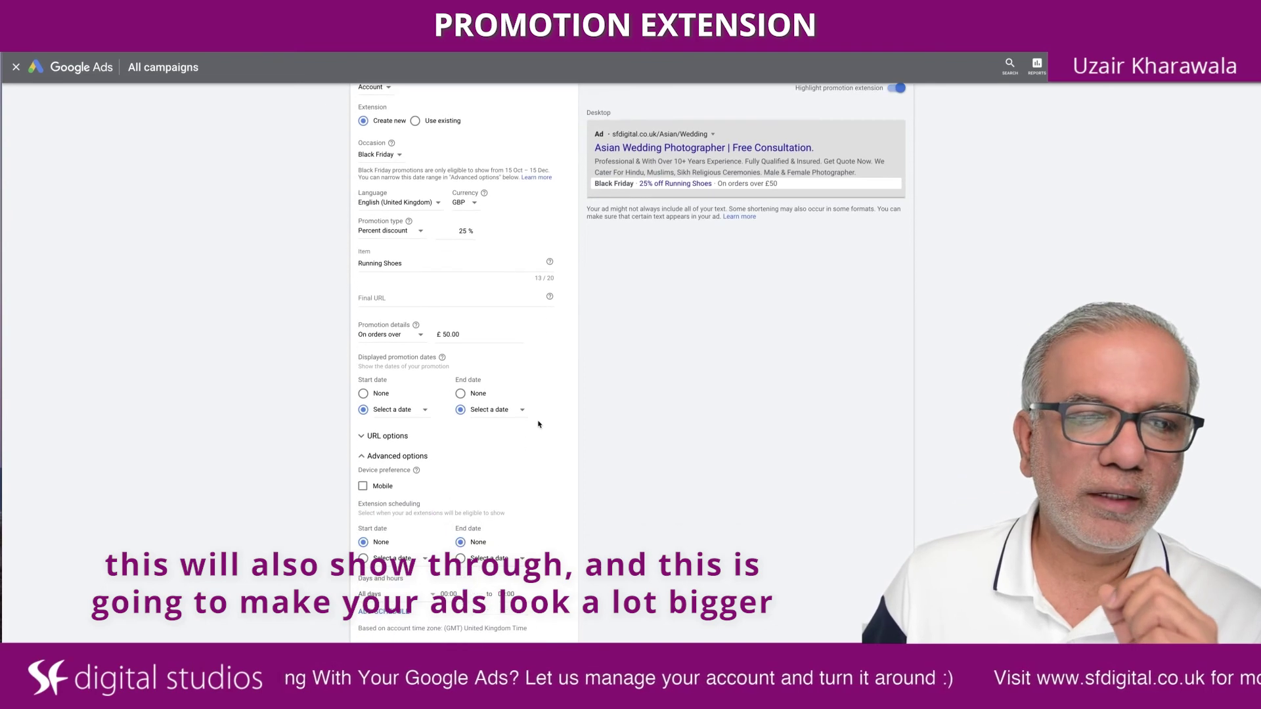